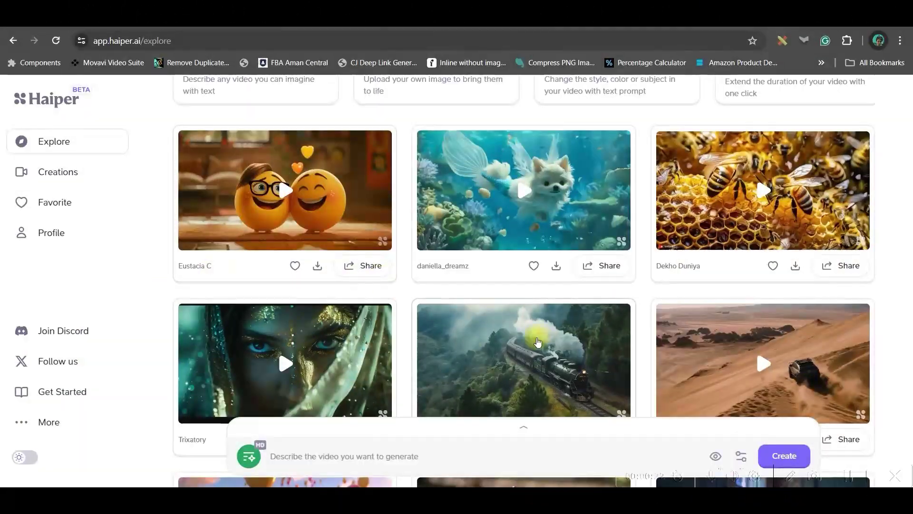
Scroll down the Explore grid and open the white kitten-on-fingertip video's details.
scroll(470, 343, down, 3)
scroll(571, 313, down, 5)
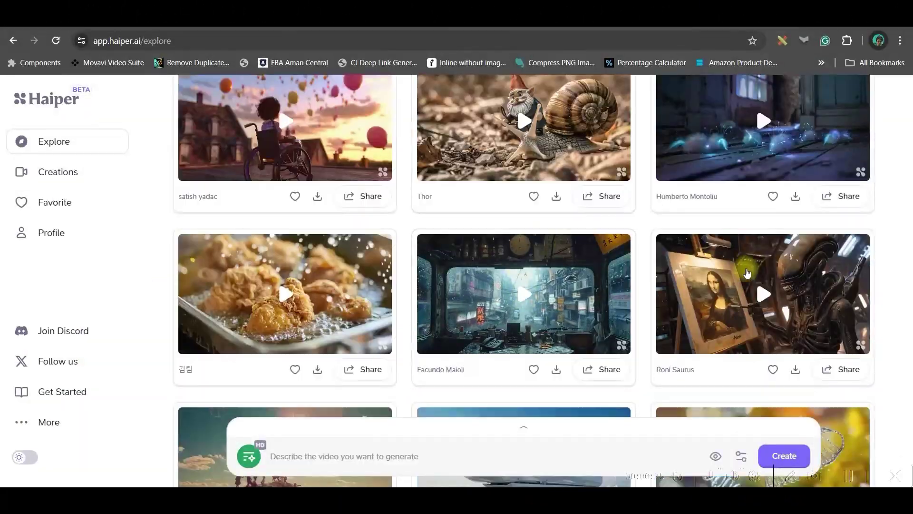
scroll(656, 376, down, 5)
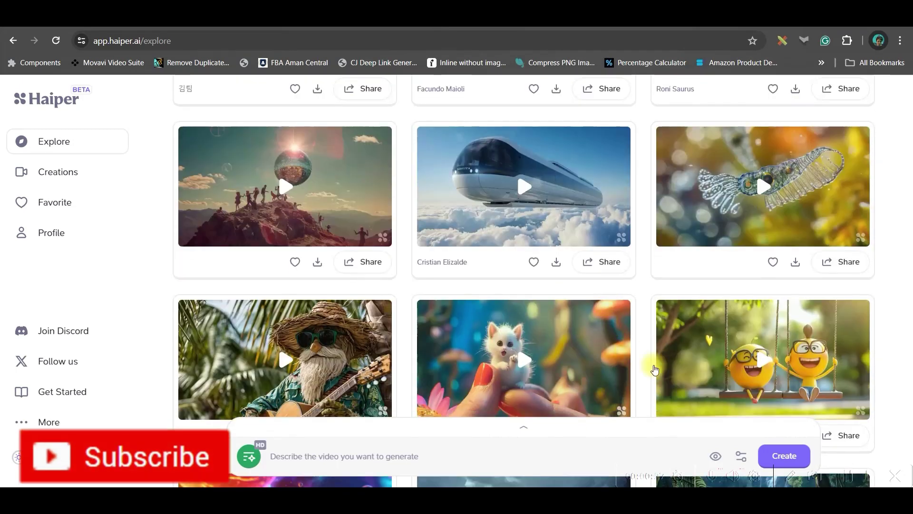
scroll(579, 235, down, 3)
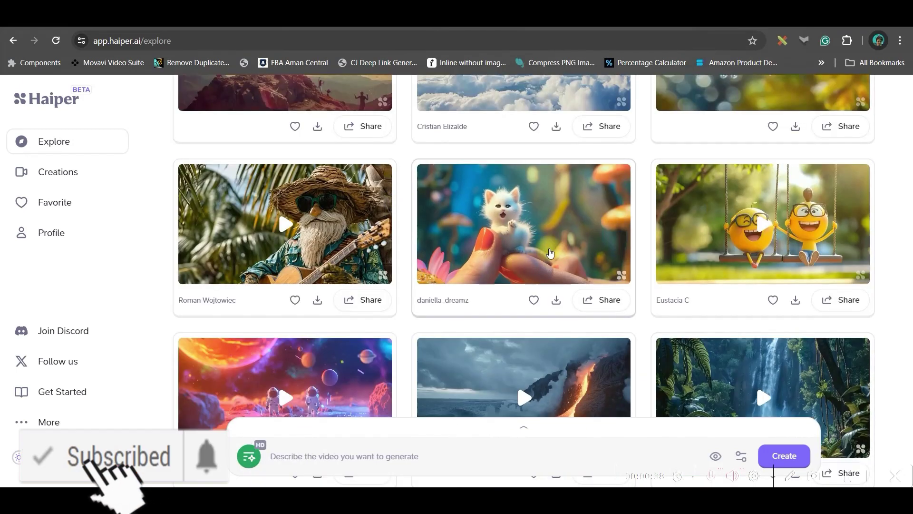
click(574, 231)
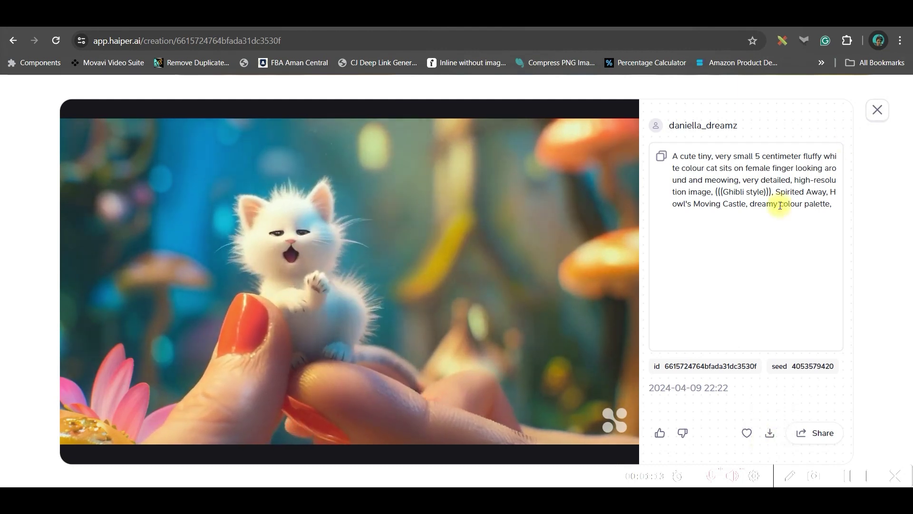
Copy the kitten video's Ghibli-style prompt and paste it into the Explore prompt box.
click(660, 159)
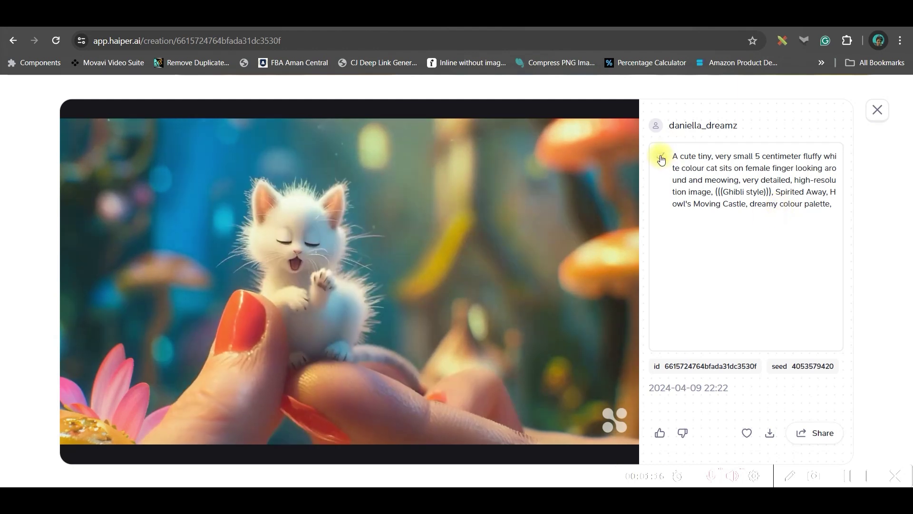
click(877, 118)
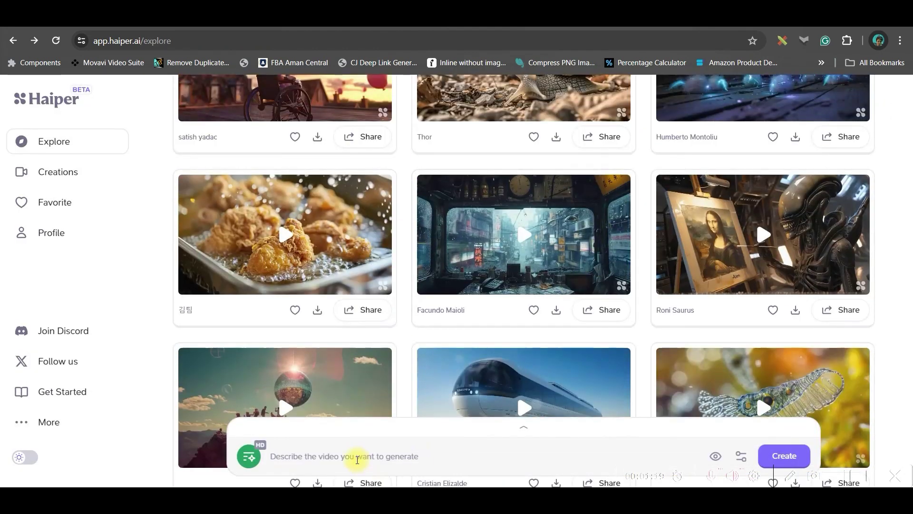
click(354, 455)
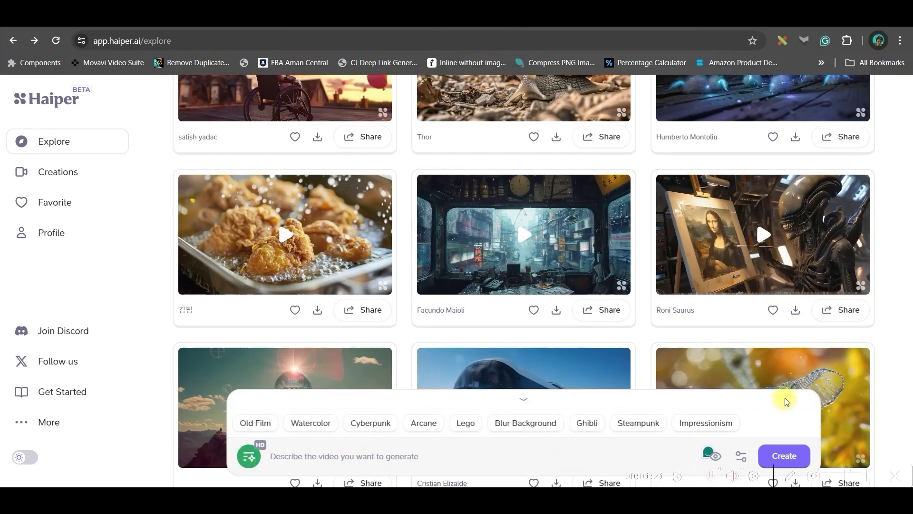
key(ctrl+v)
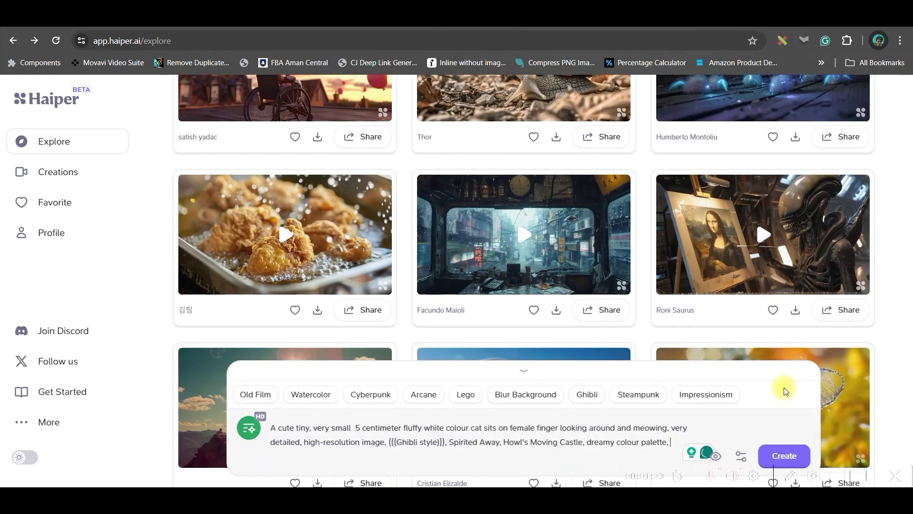
Reopen the kitten video's details and copy its seed number.
scroll(786, 391, down, 6)
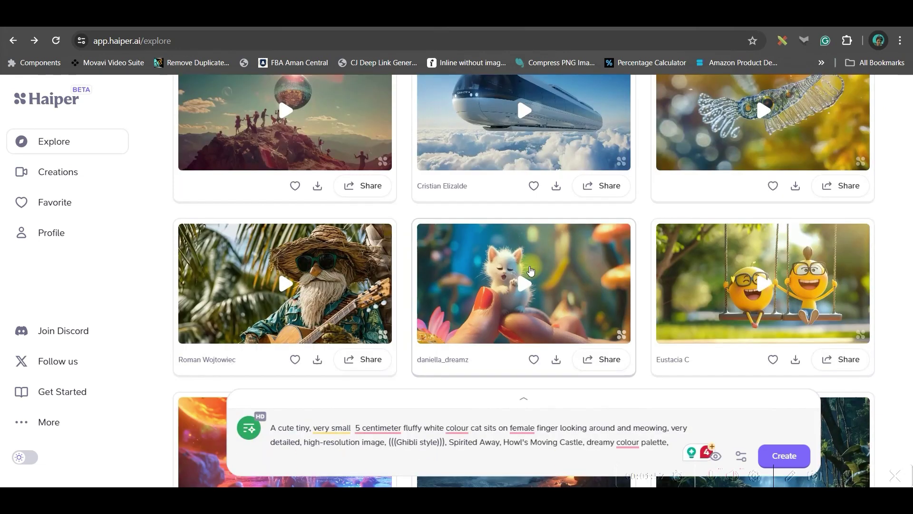
click(549, 260)
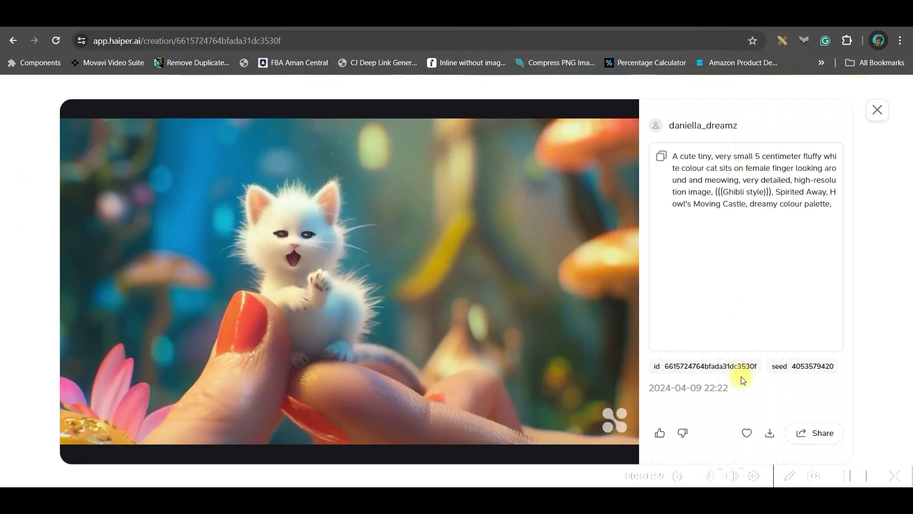
double_click(832, 365)
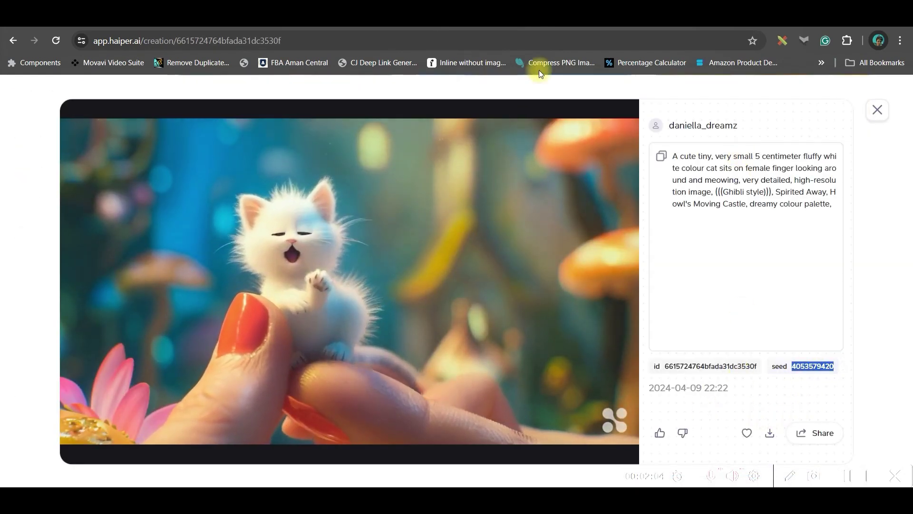
key(Escape)
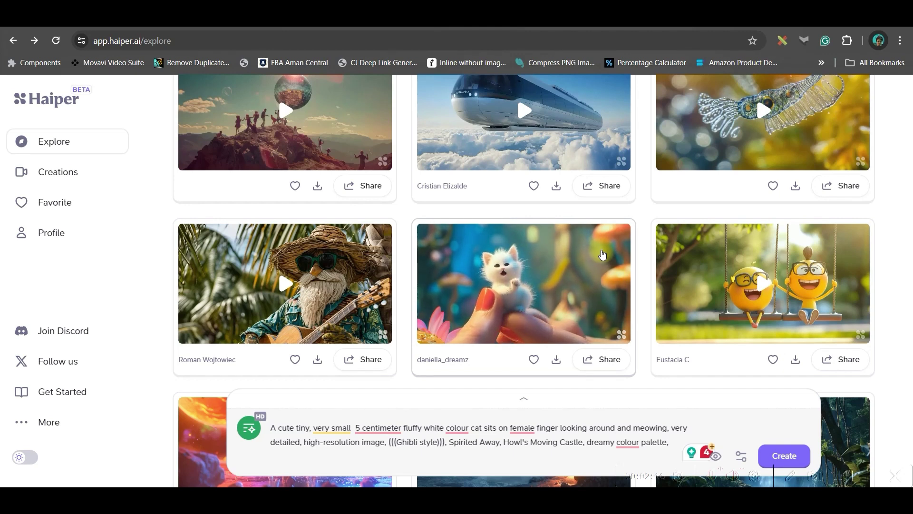
click(742, 457)
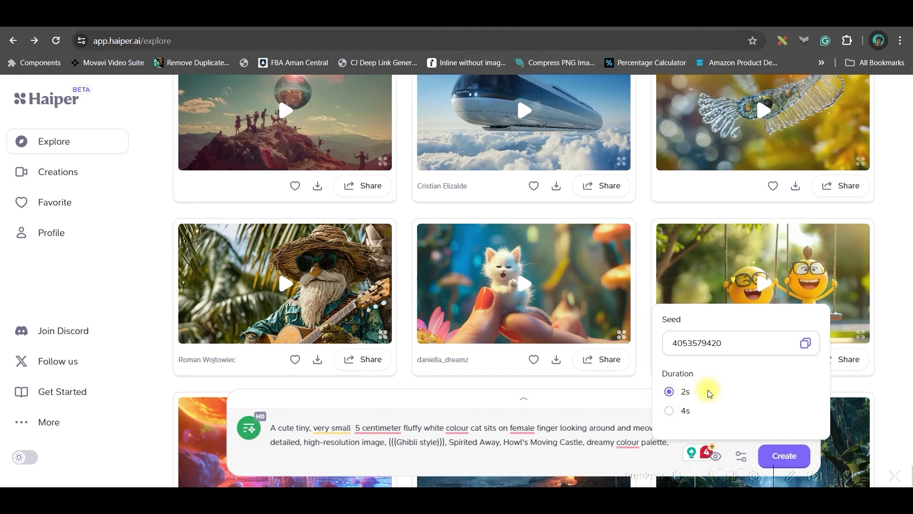
click(717, 457)
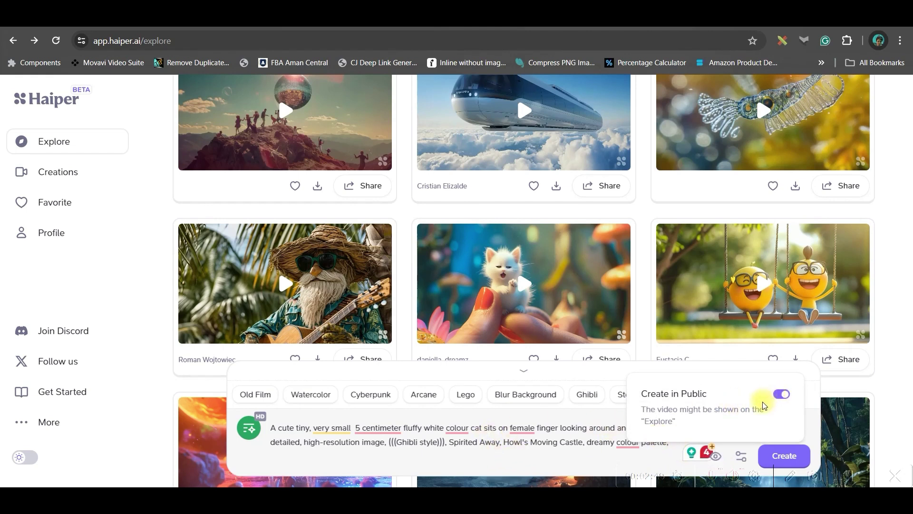
click(439, 442)
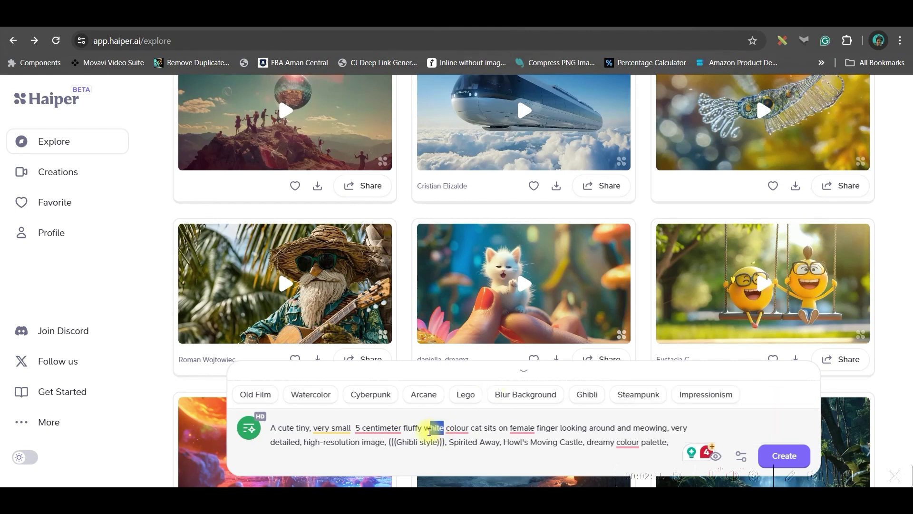
Change 'white' to 'Pink' in the kitten prompt and generate the video.
text(Pink)
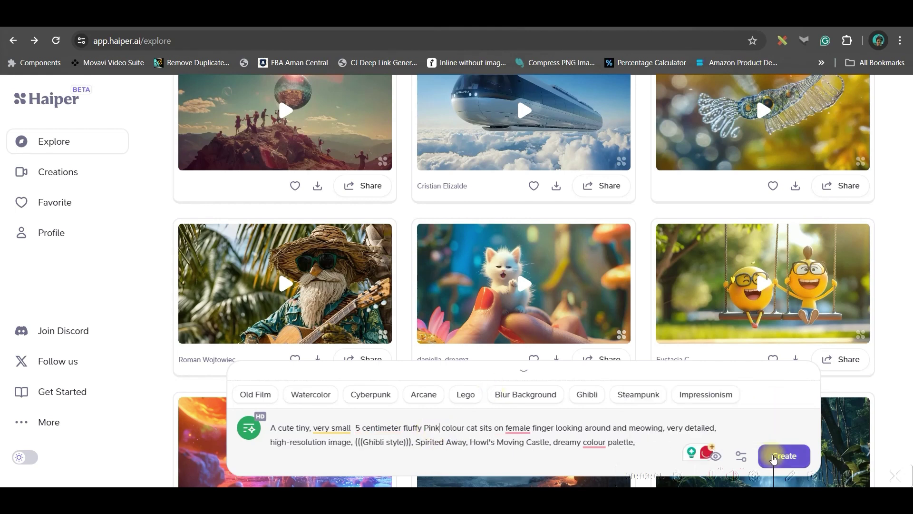
click(773, 457)
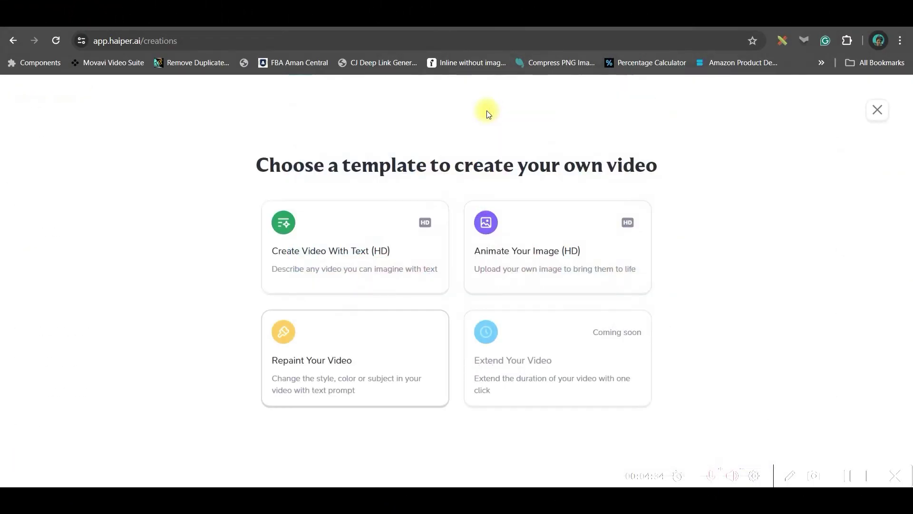
Dismiss the template chooser and generate the prompt 'A littlr Girl is pppy in a garden.'.
click(348, 256)
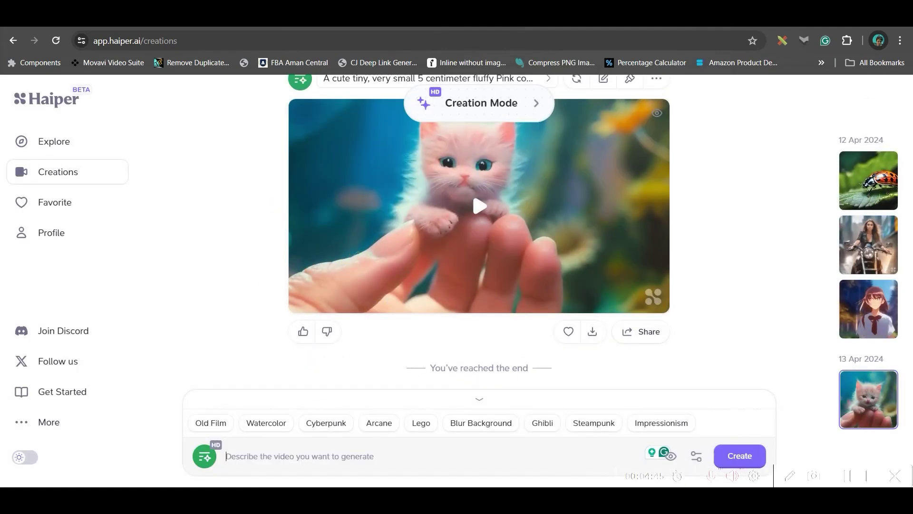
click(391, 452)
text(A littlr Girl is)
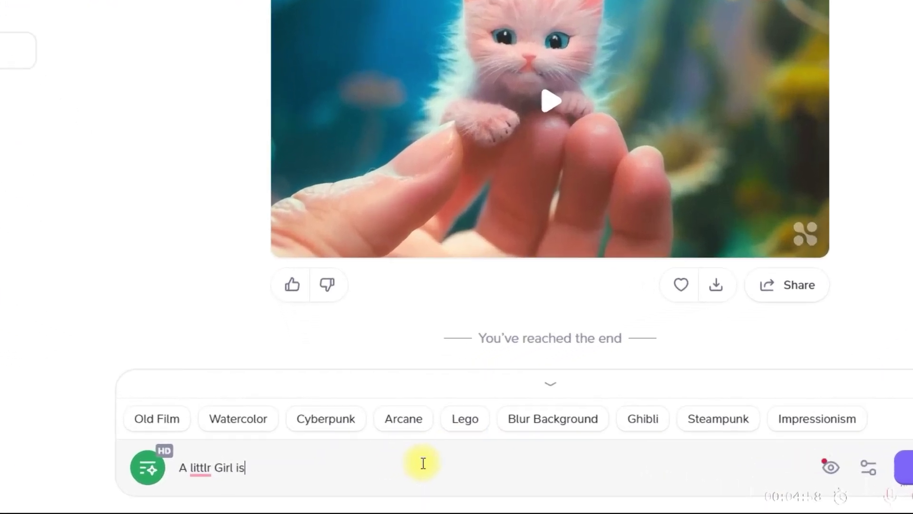
text( pppy in a garden.)
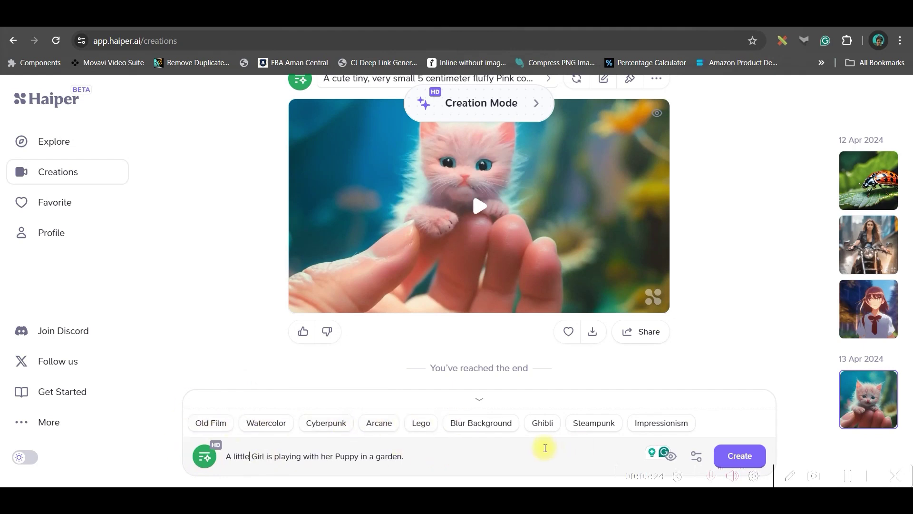
click(696, 456)
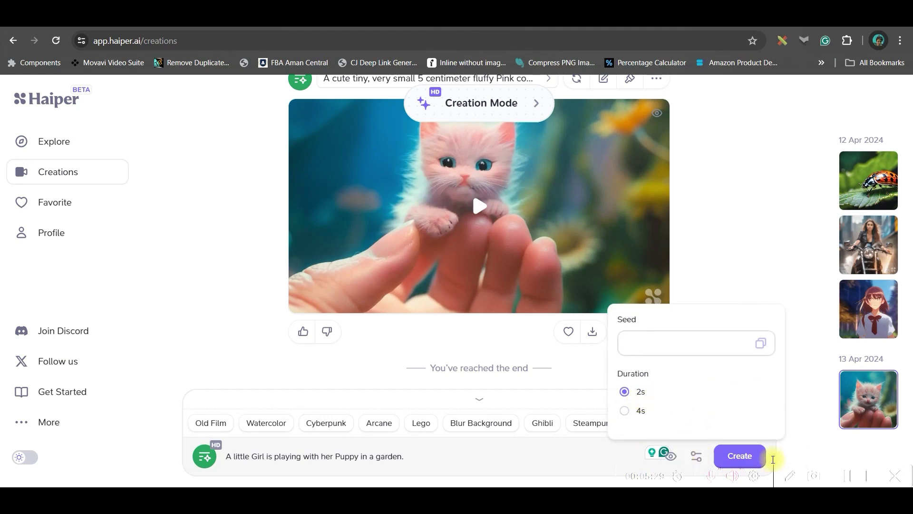
click(740, 456)
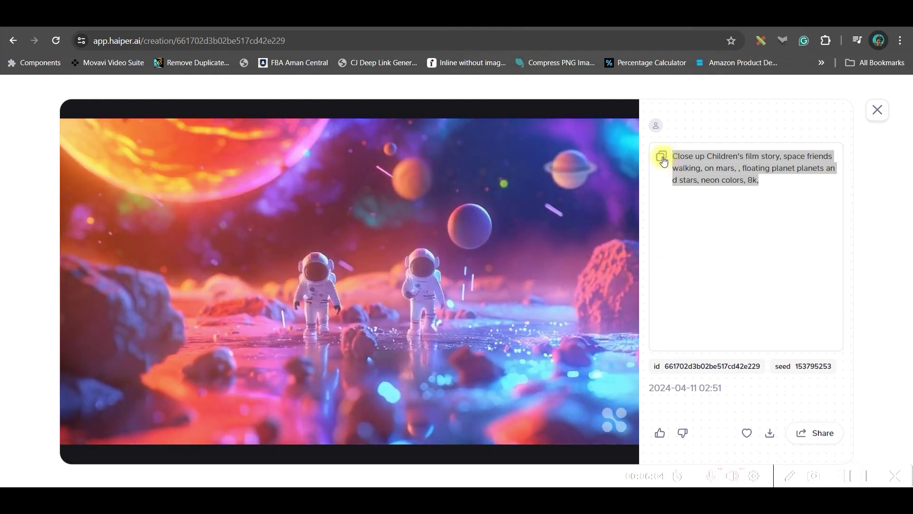
Copy the astronauts-on-Mars video's prompt from its details.
click(661, 156)
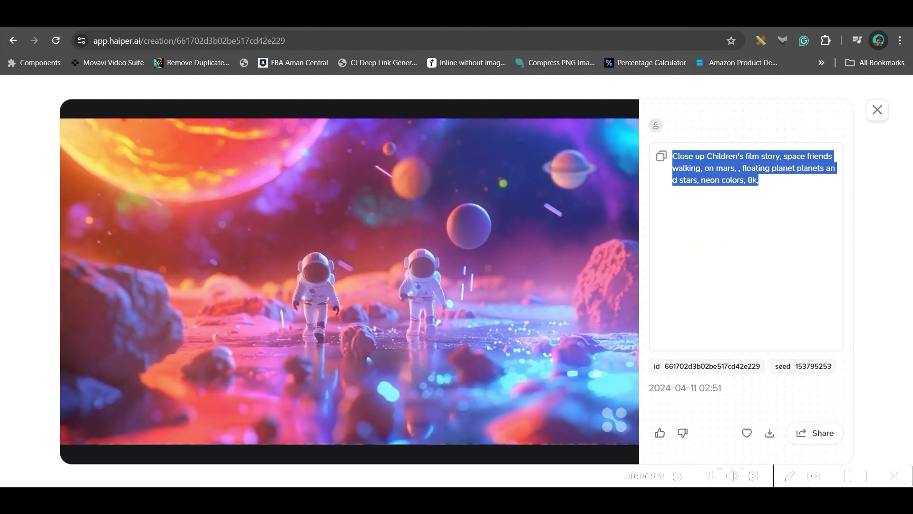
In ChatGPT, request a segmental analysis of the pasted astronaut prompt, then select the 8K text.
key(ctrl+Tab)
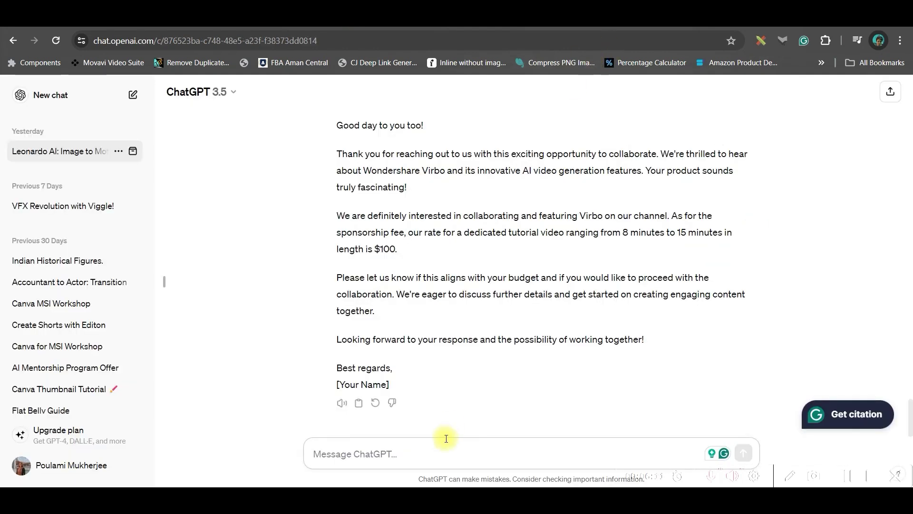
click(422, 451)
text(Please give me segmental)
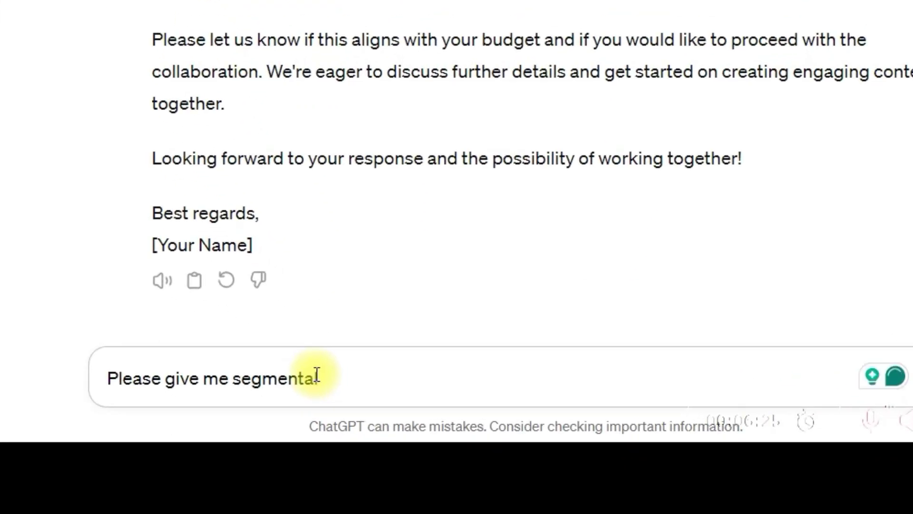
text( analysys of this prompt)
key(ctrl+v)
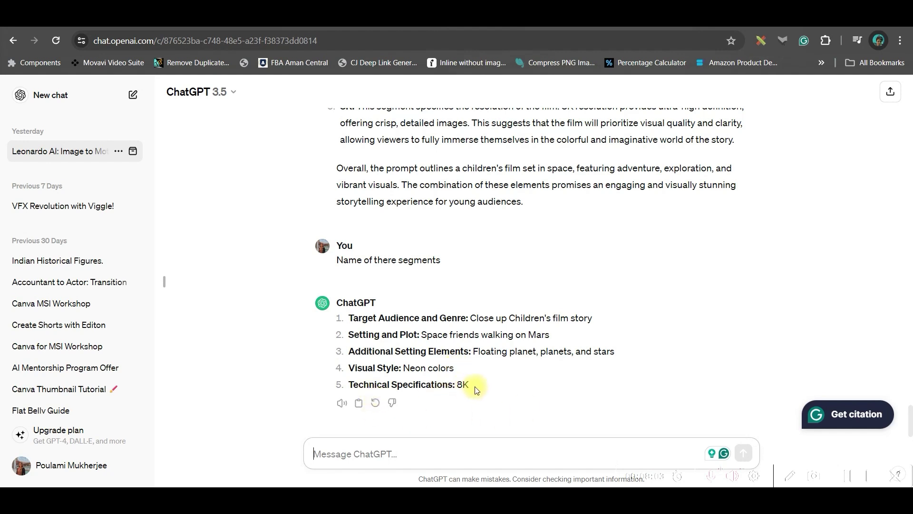
drag(464, 384, 481, 385)
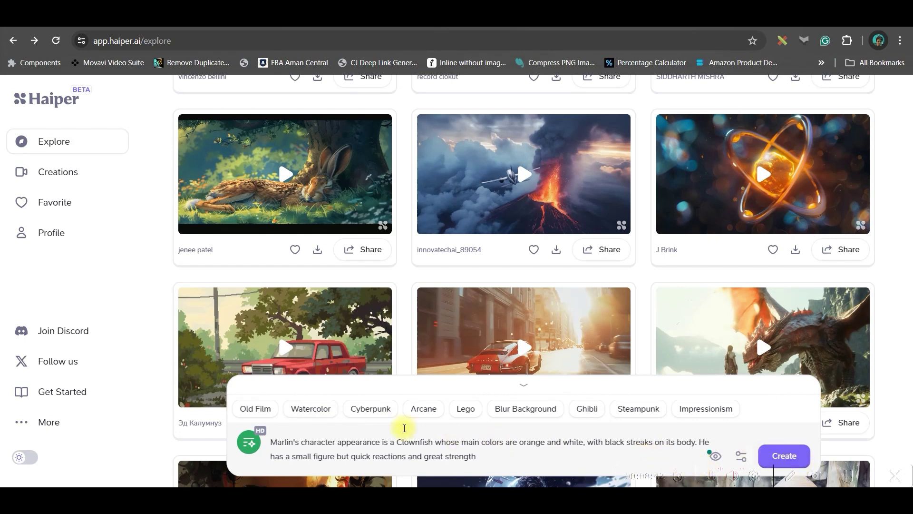
Add the Arcane style to the Marlin clownfish prompt and generate it.
click(430, 414)
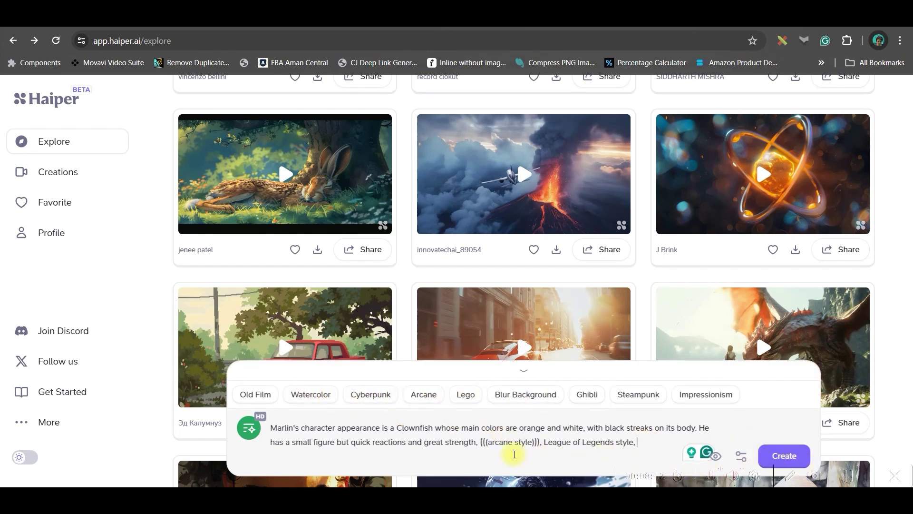
click(792, 456)
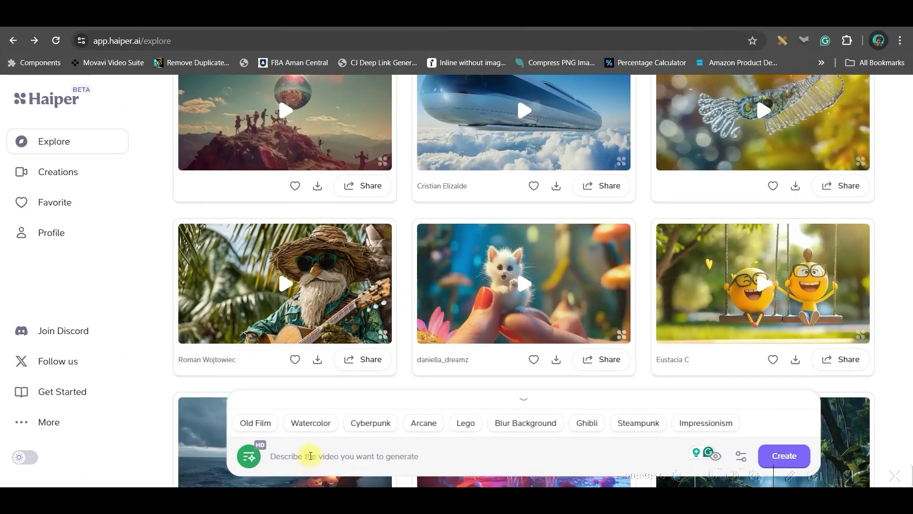
Generate 'train in the air flying' with the Cyberpunk style and a 2-second duration.
text(train in the air flying)
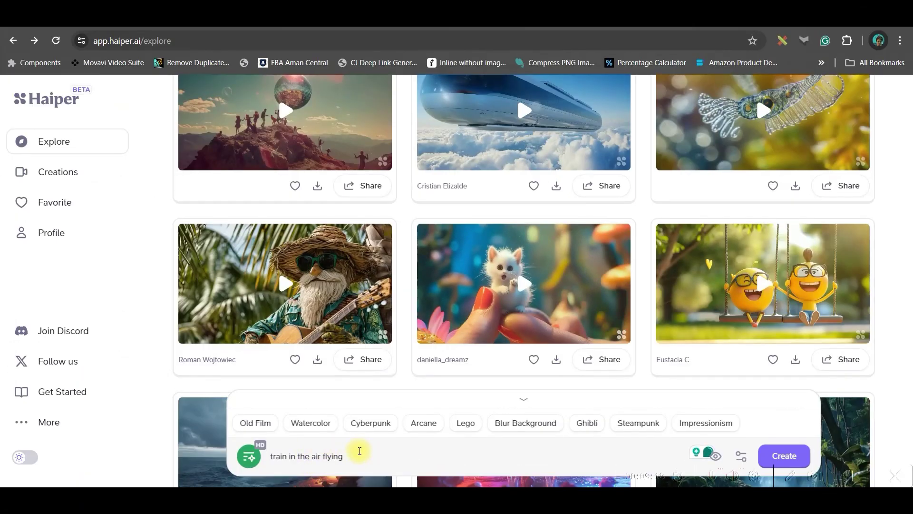
click(387, 423)
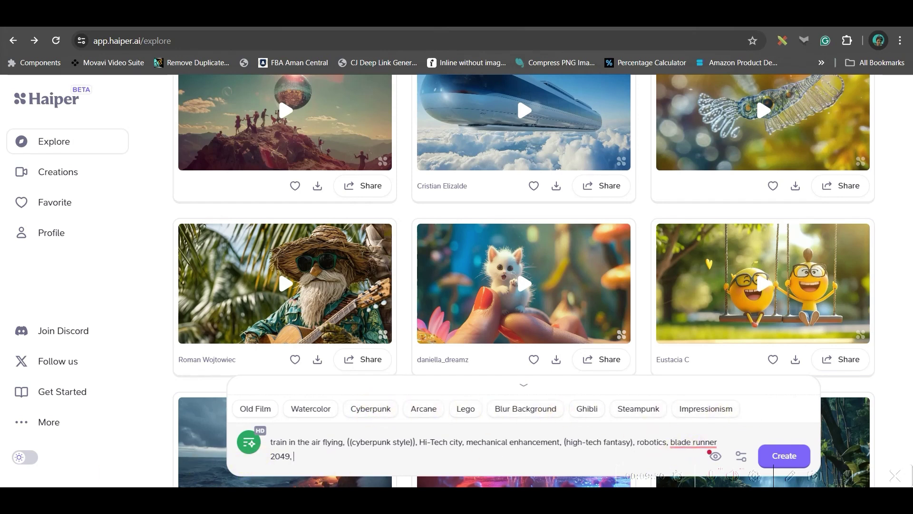
click(741, 456)
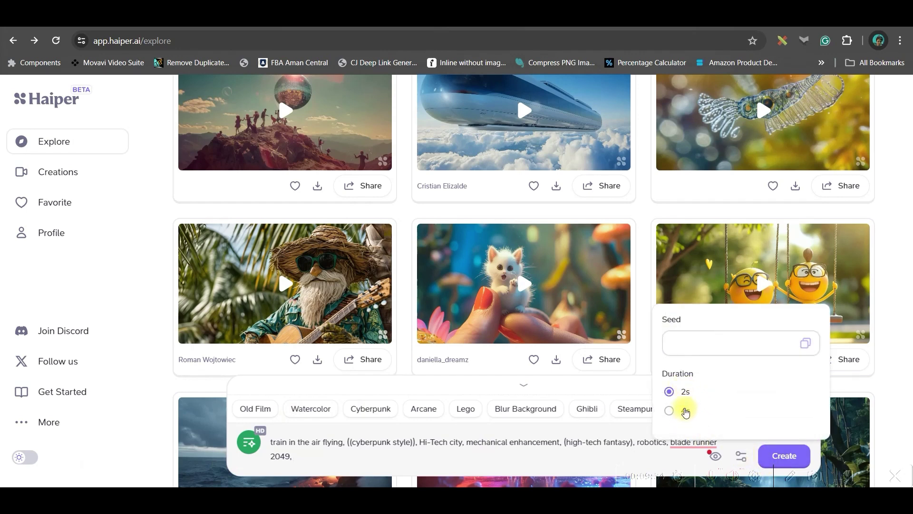
click(740, 455)
click(785, 455)
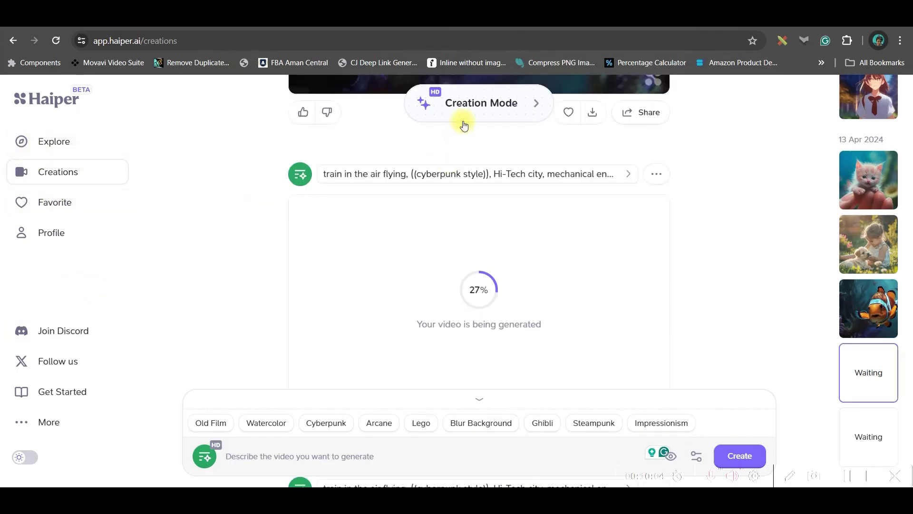
Switch the creation mode to Animate Your Image.
click(467, 115)
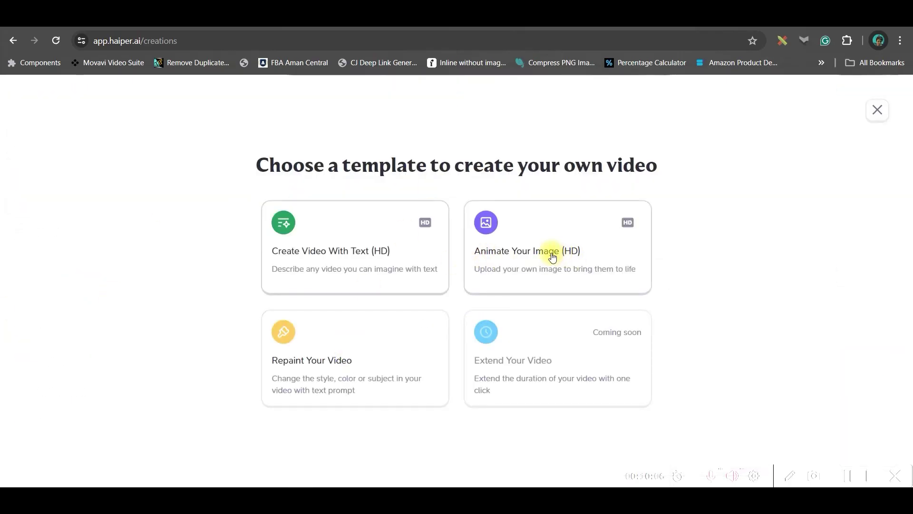
click(510, 253)
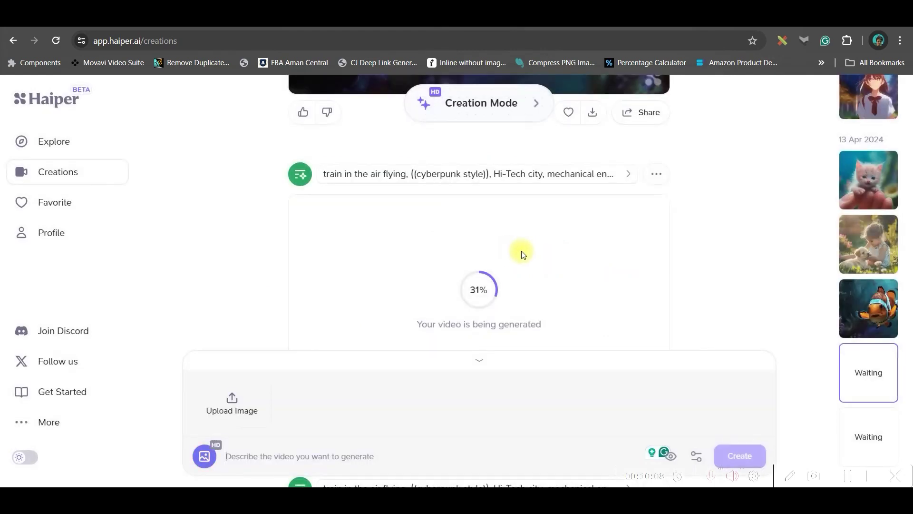
click(205, 457)
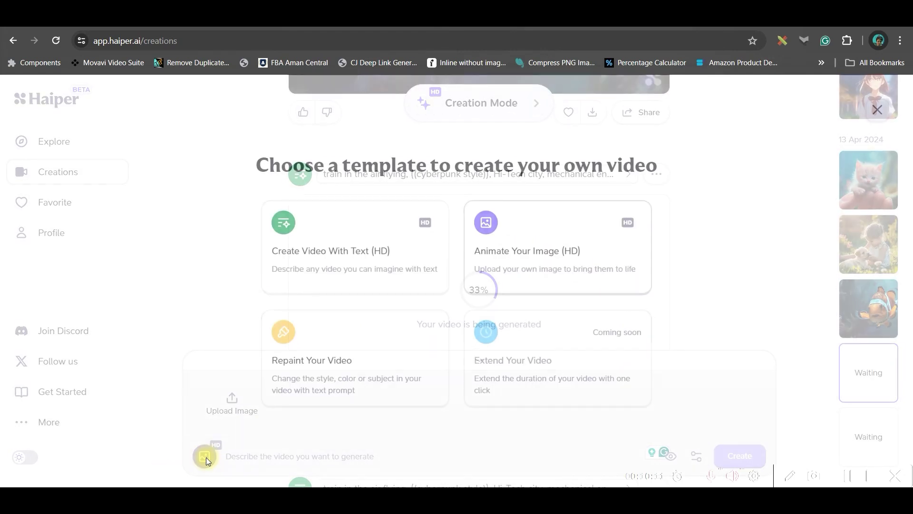
click(501, 253)
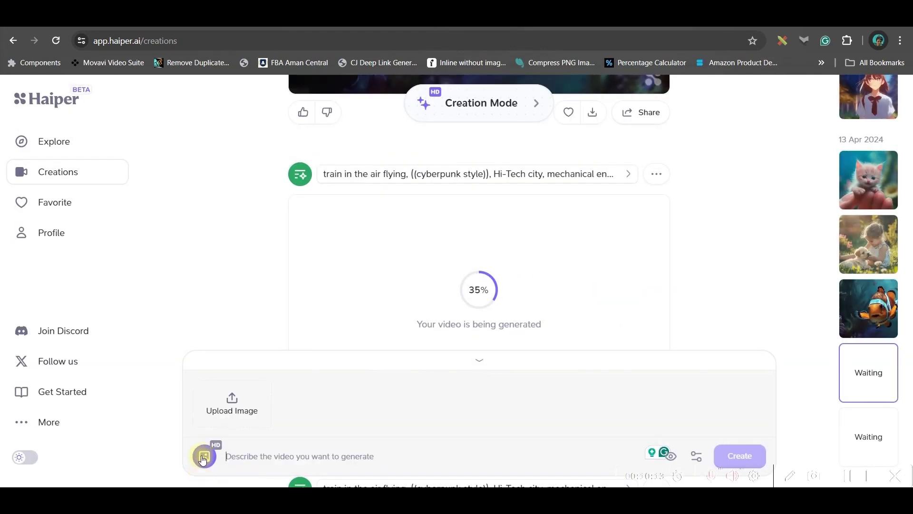
Upload the grasshopper photo and animate it with 'A Grasshopper is goig with her pe in a windy forest'.
click(247, 402)
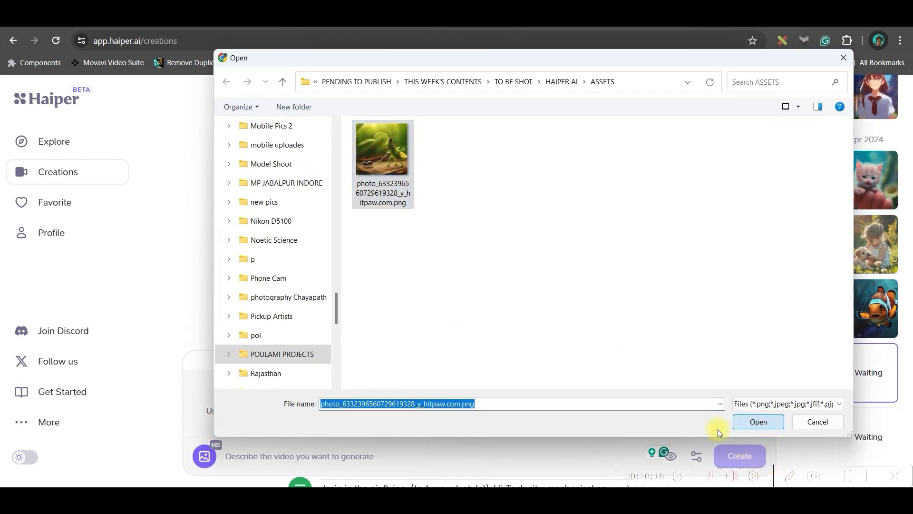
key(Return)
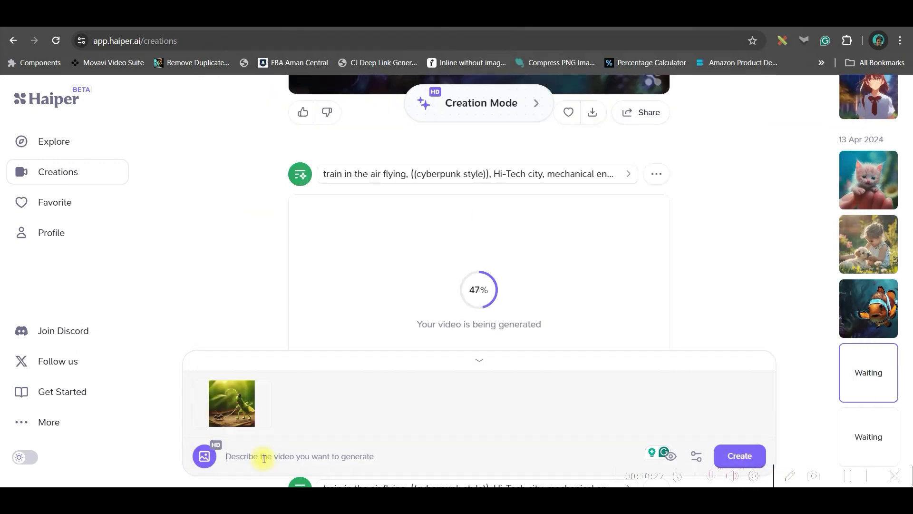
text(A Grasshopper is goi)
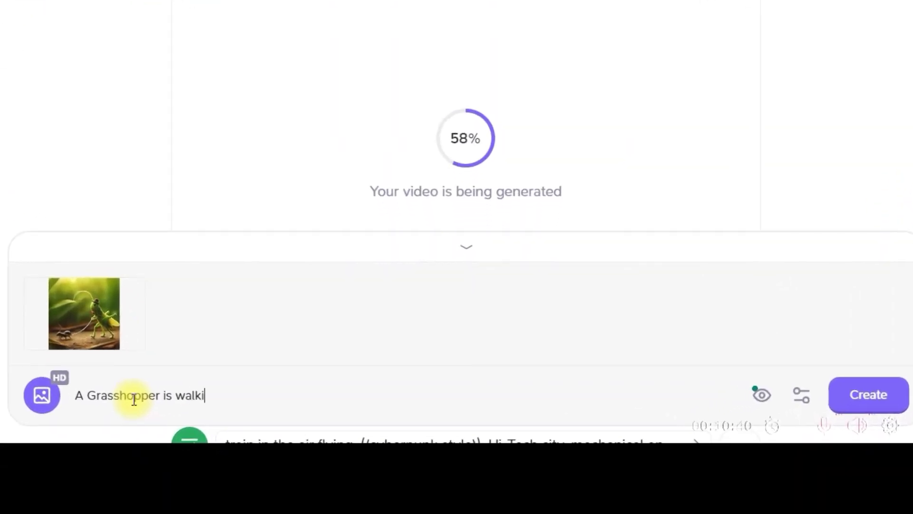
text(g with her pet Ant in a windy forest)
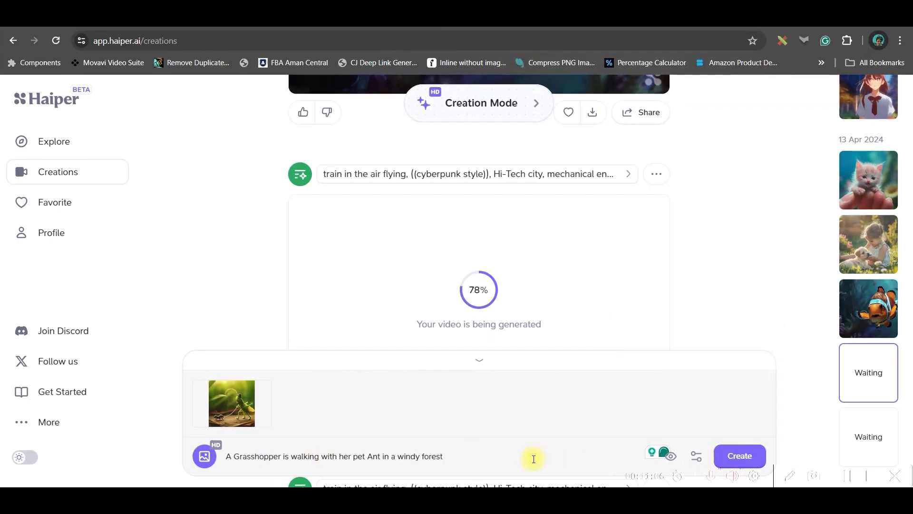
click(741, 457)
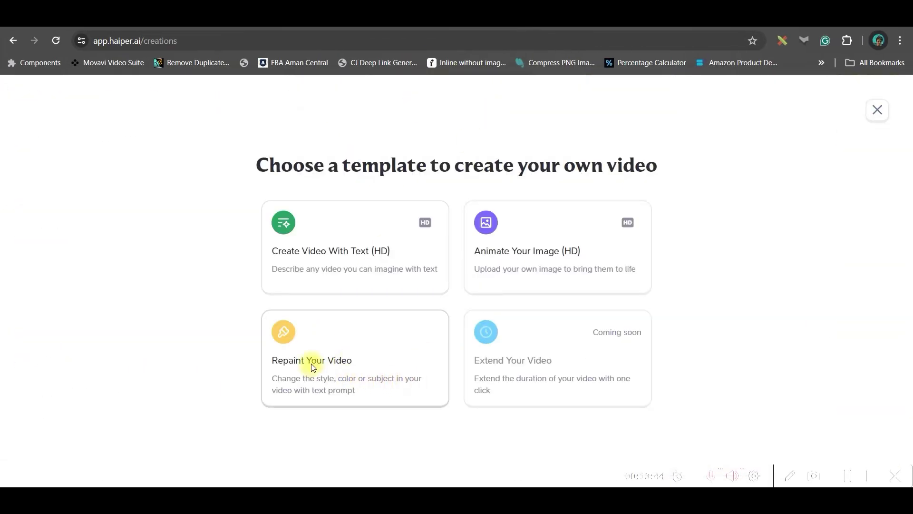
Upload the alien mp4 from ASSETS for repainting with the prompt 'A Blue Alien is having Pizza'.
click(314, 363)
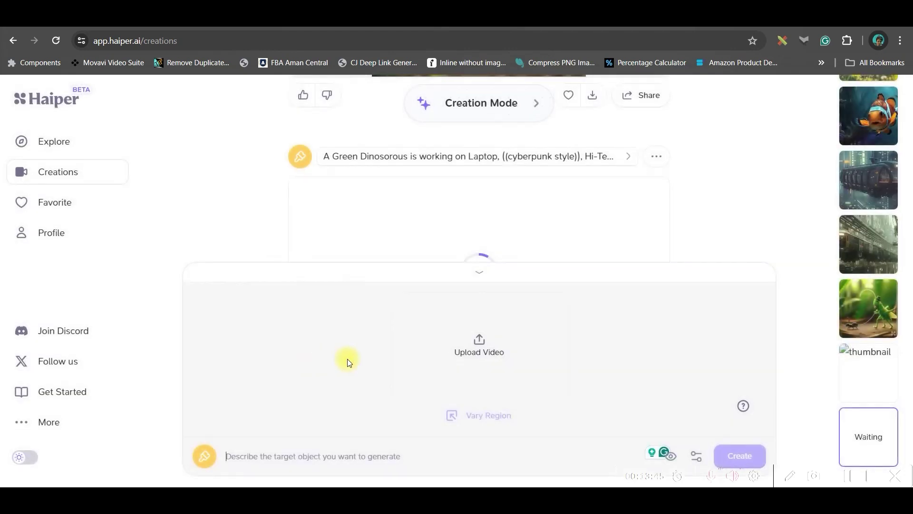
click(481, 347)
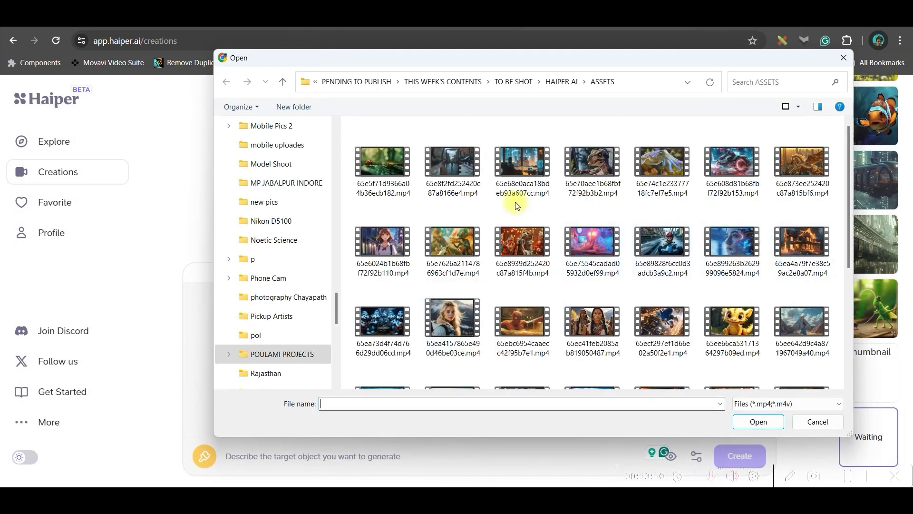
click(452, 245)
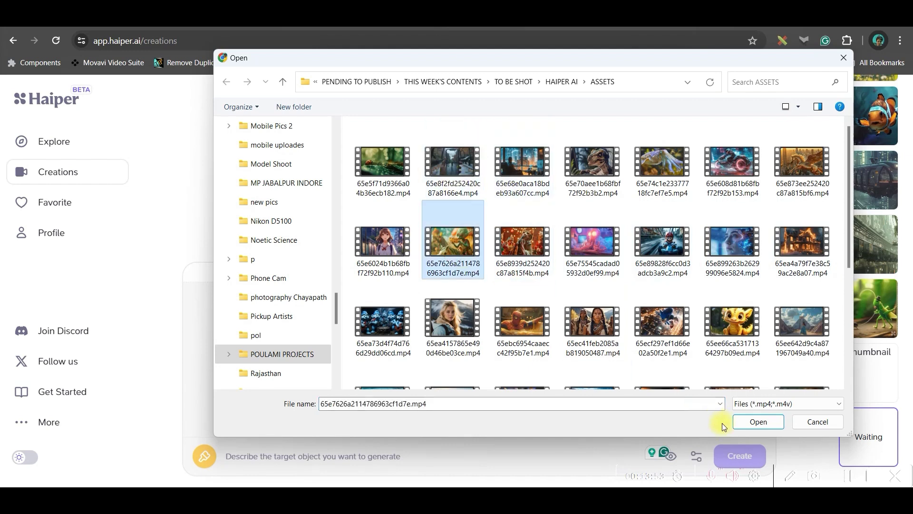
click(756, 422)
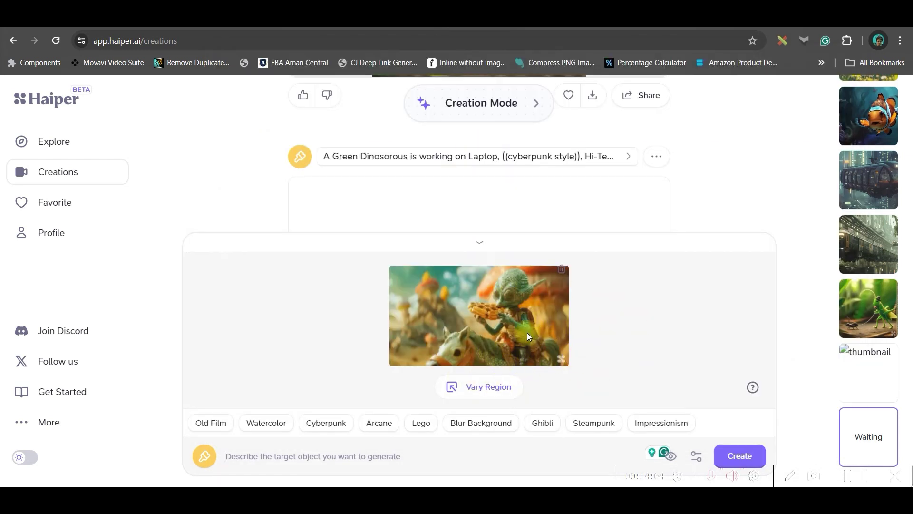
click(417, 453)
text(A Blue Alienis having Pizza)
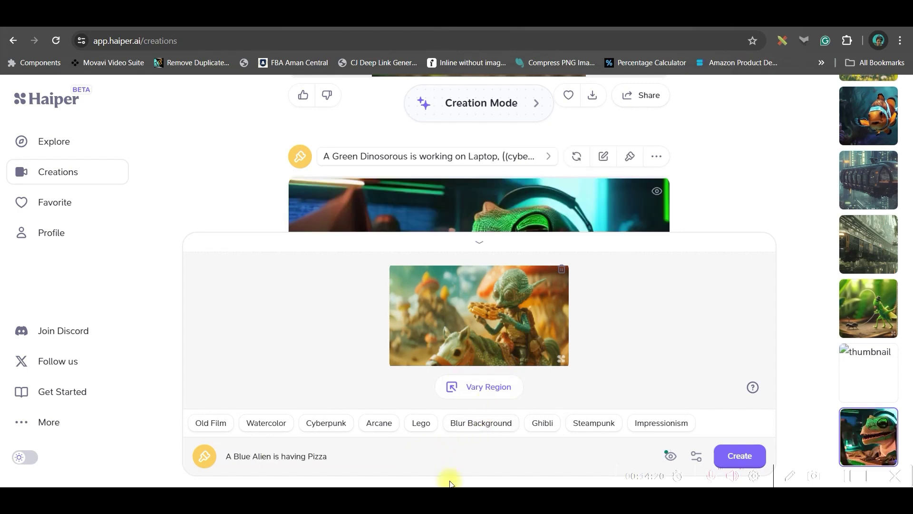